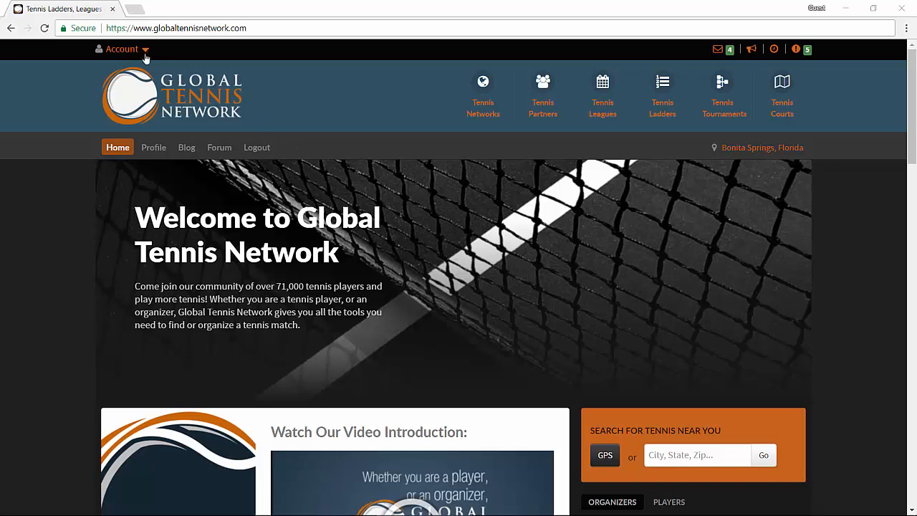
Step: Open the score submission form for the Village Walk Bon Sprgs TH FA17 ladder and set the date played to 2017-09-18
left_click(144, 54)
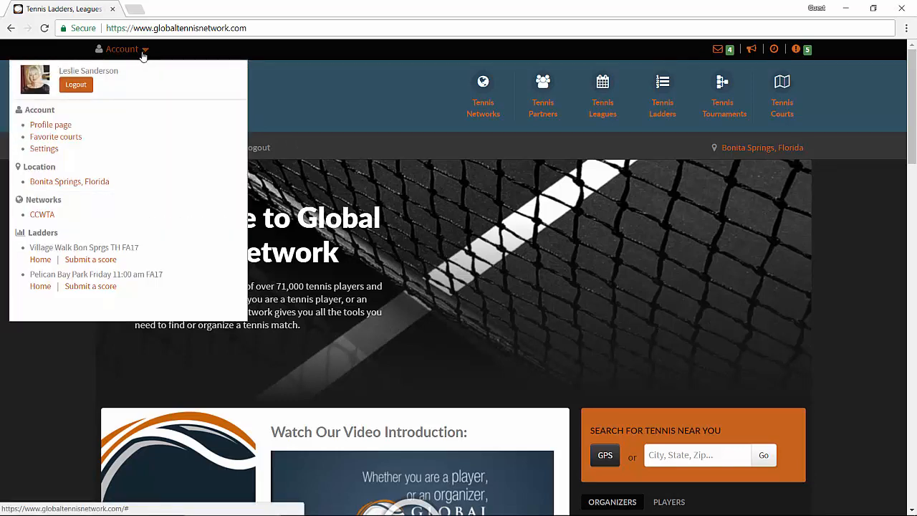
left_click(86, 264)
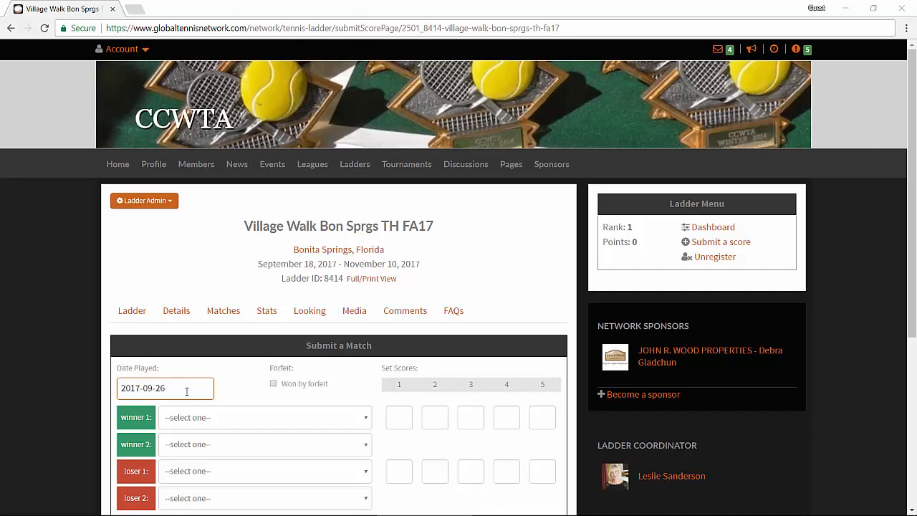
left_click(187, 392)
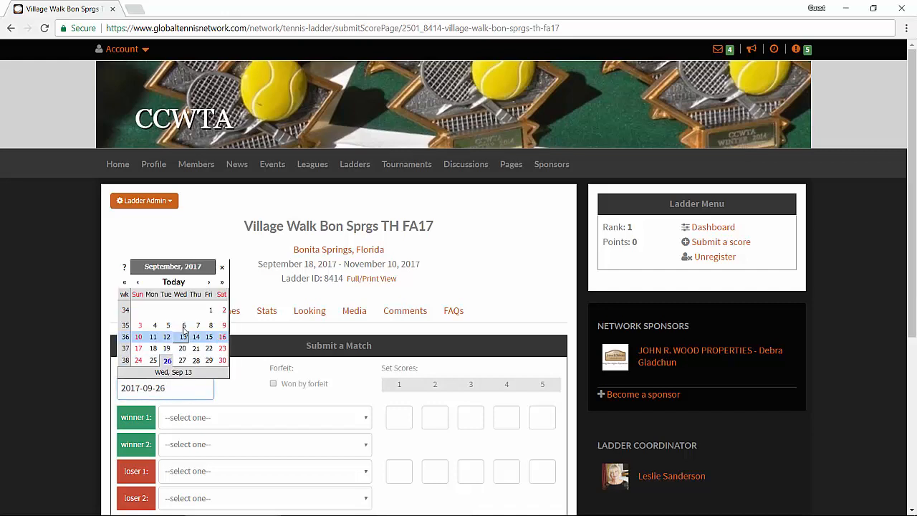
left_click(154, 349)
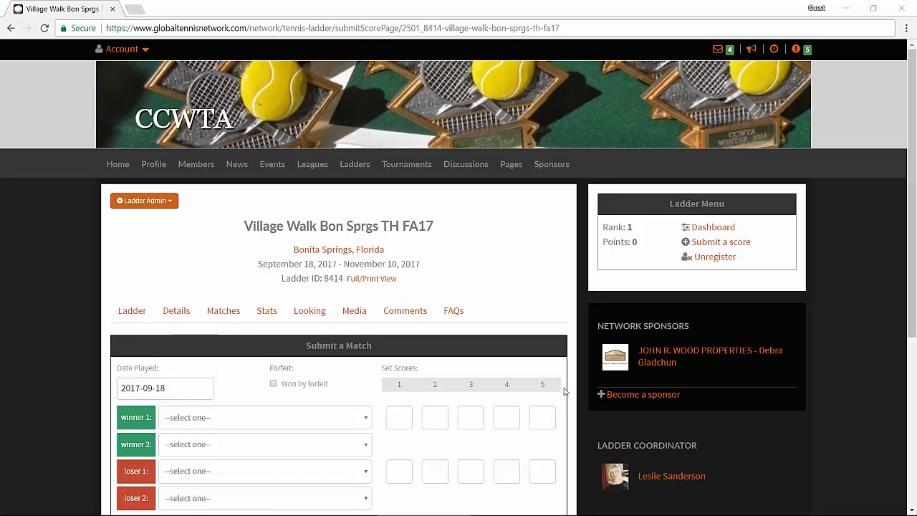
Step: Select the two winners and two losers of Court #1's first set from the player lists
scroll(564, 392, "down", 2)
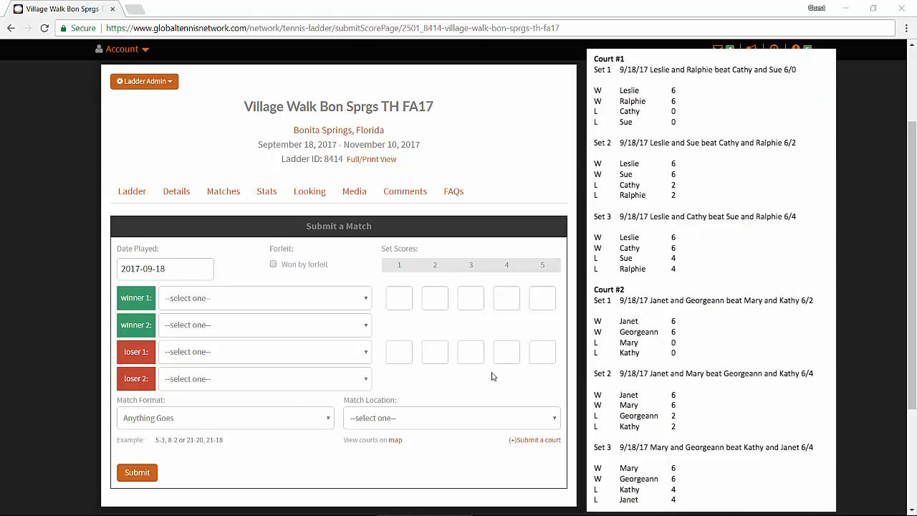
left_click(364, 300)
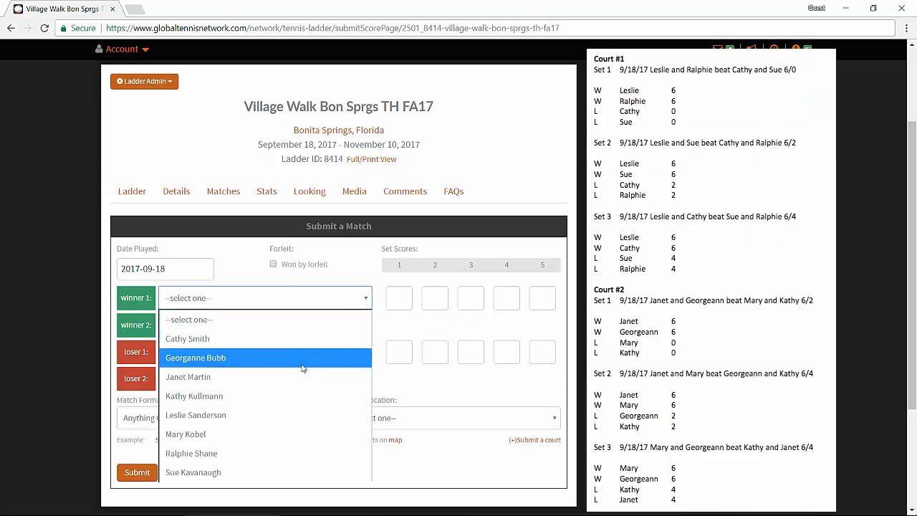
left_click(293, 415)
left_click(323, 334)
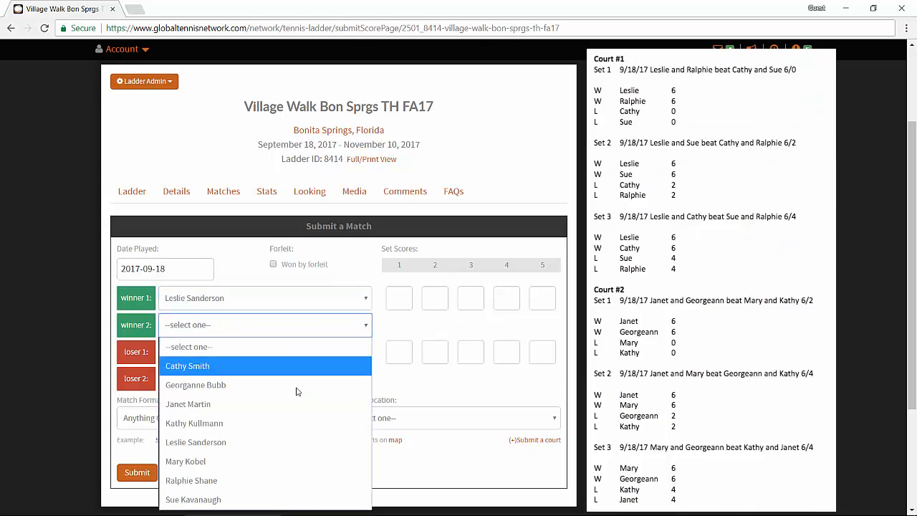
left_click(315, 478)
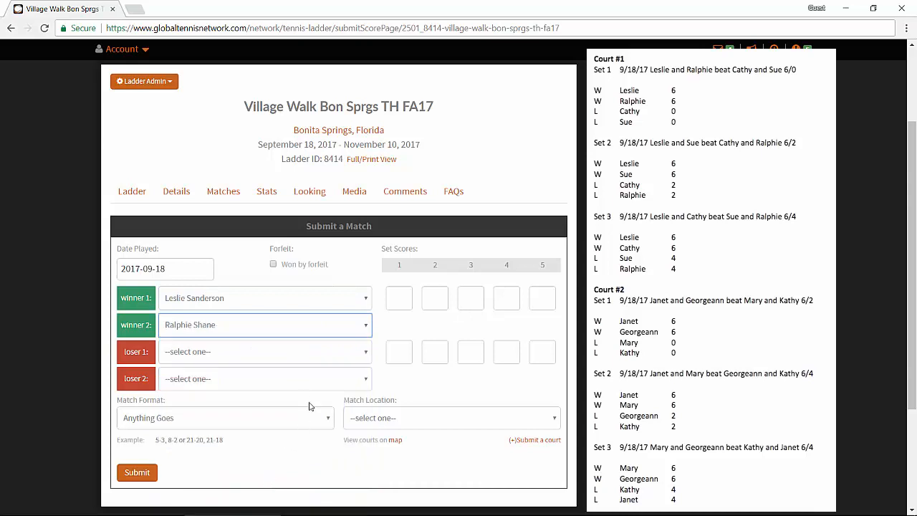
left_click(293, 356)
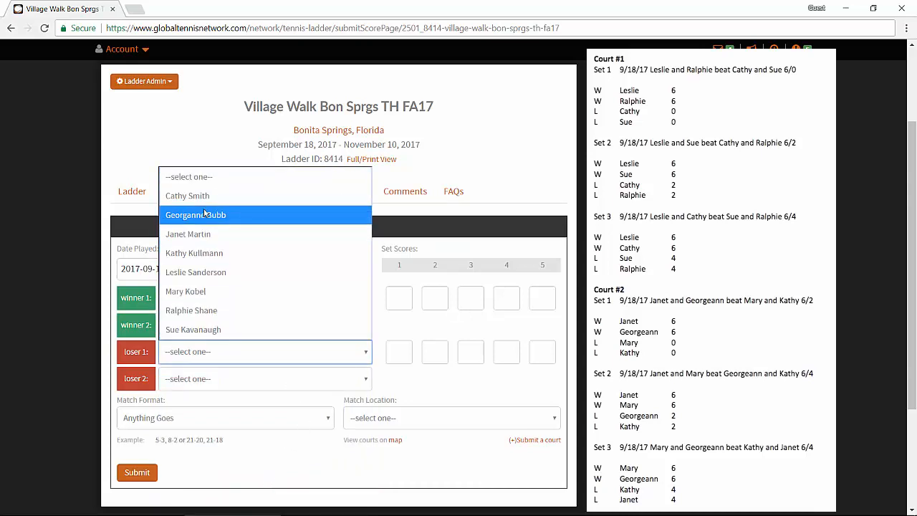
left_click(187, 195)
left_click(192, 379)
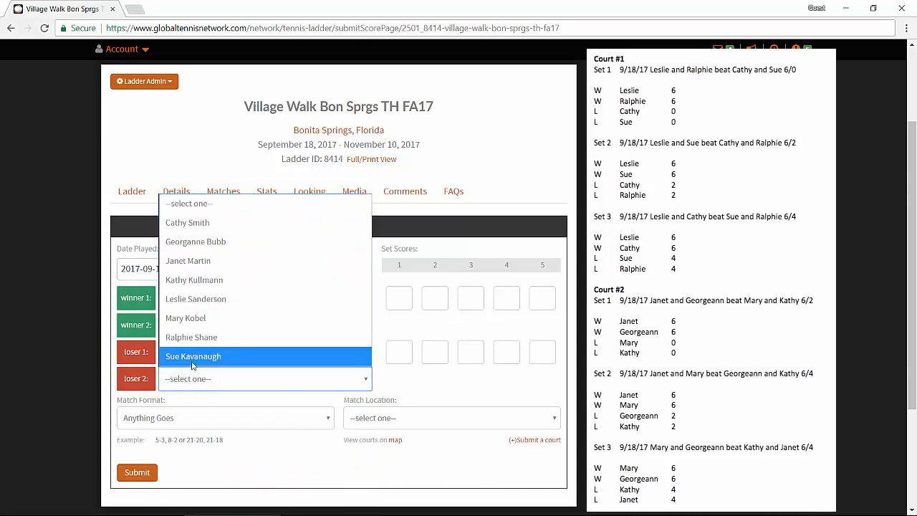
left_click(208, 358)
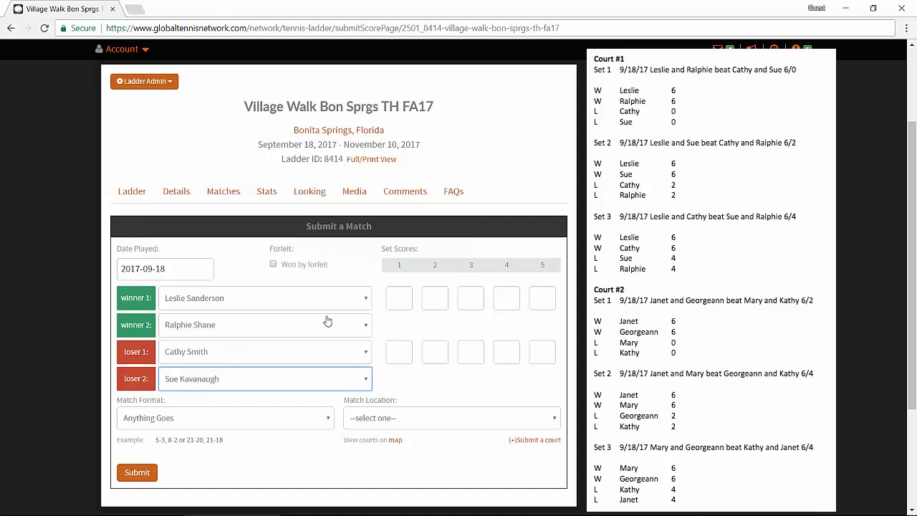
Step: Enter the first-set score as 6 for the winners and 0 for the losers
left_click(405, 296)
left_click(406, 296)
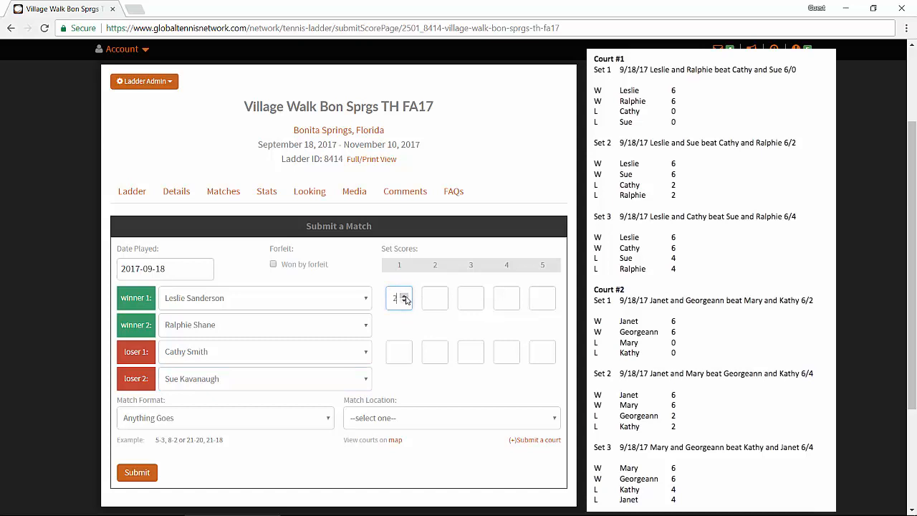
left_click(406, 296)
left_click(406, 296)
left_click(405, 296)
left_click(405, 296)
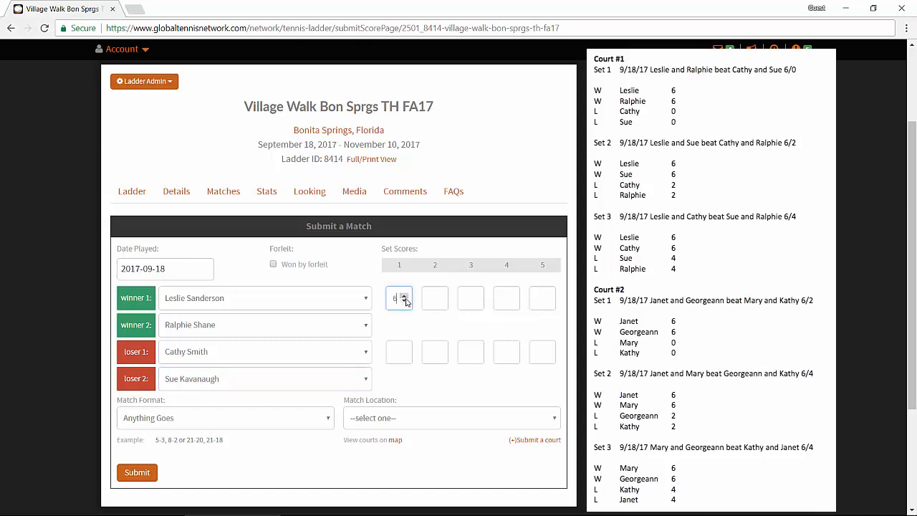
left_click(395, 353)
type("0")
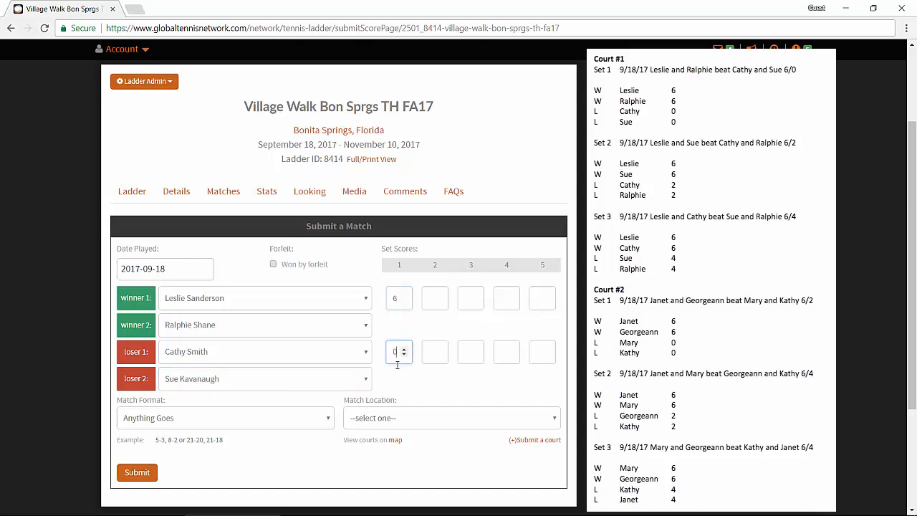
Step: Set the match format to Single Set and the match location to Village Walk Bonita Springs
left_click(331, 420)
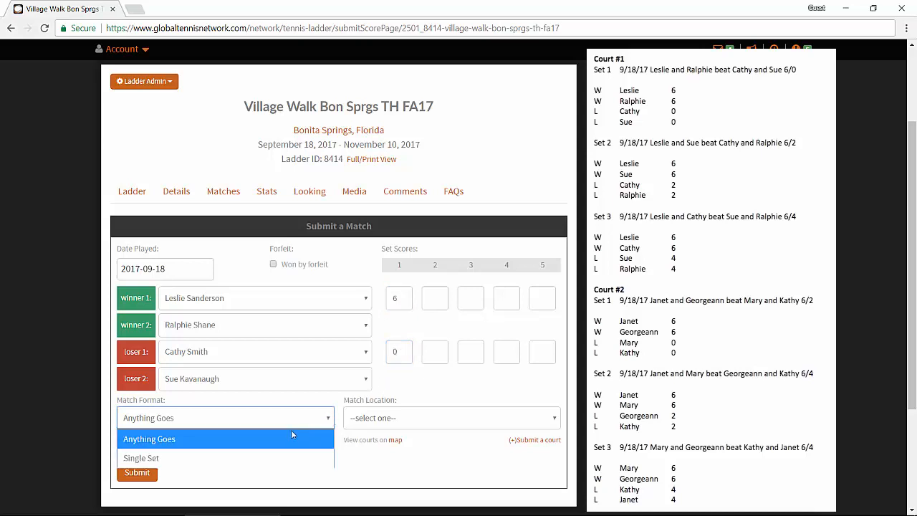
left_click(274, 461)
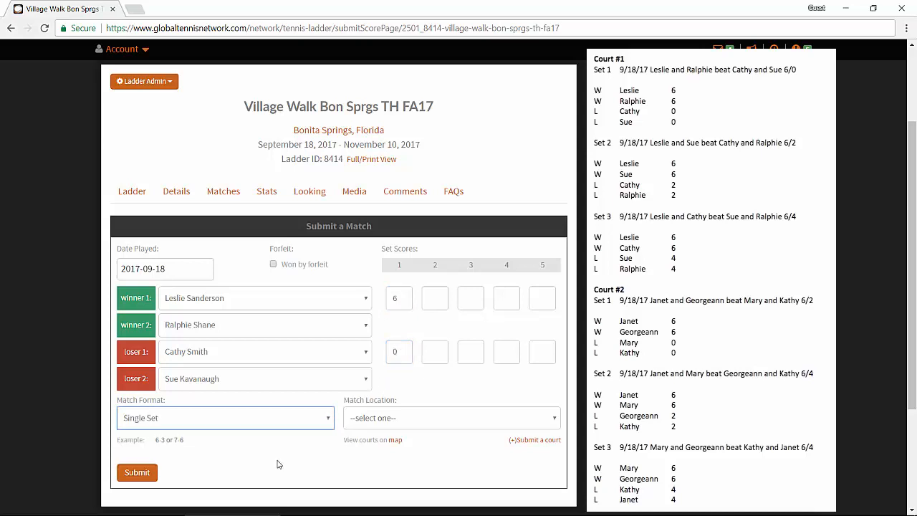
left_click(385, 422)
left_click(438, 61)
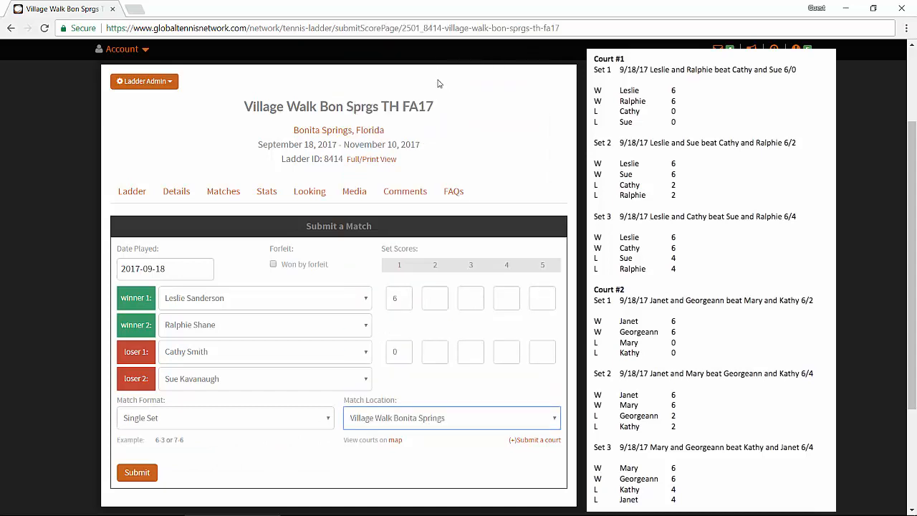
Step: Submit the match and confirm the score is correct
left_click(145, 475)
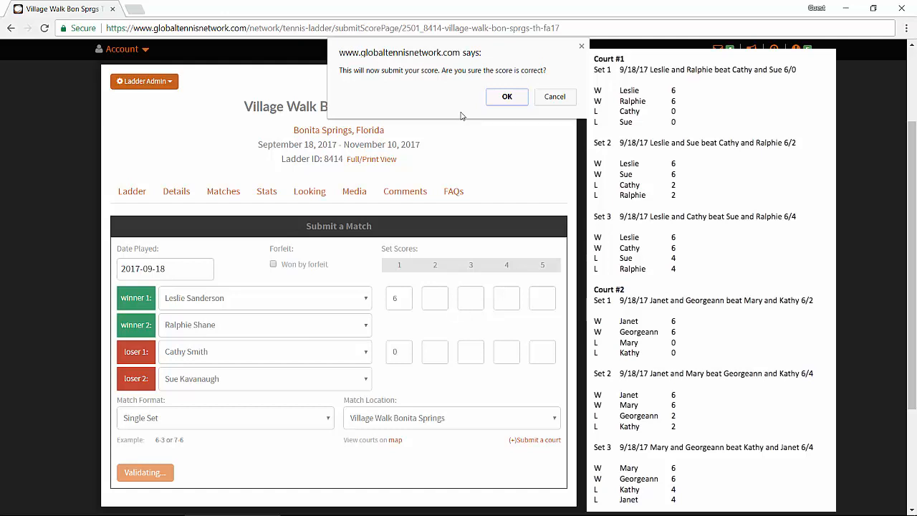
left_click(507, 99)
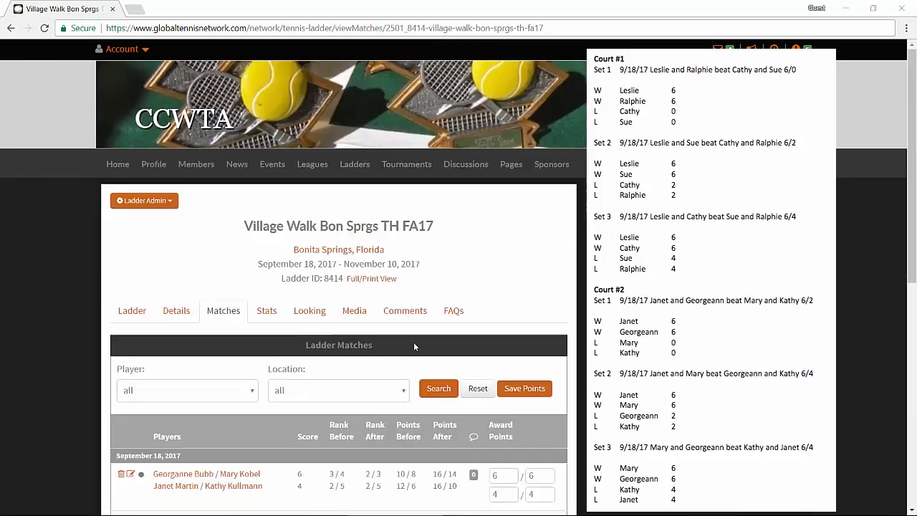
Step: Open the score submission form again for the same ladder and set the date played to 2017-09-18
left_click(170, 202)
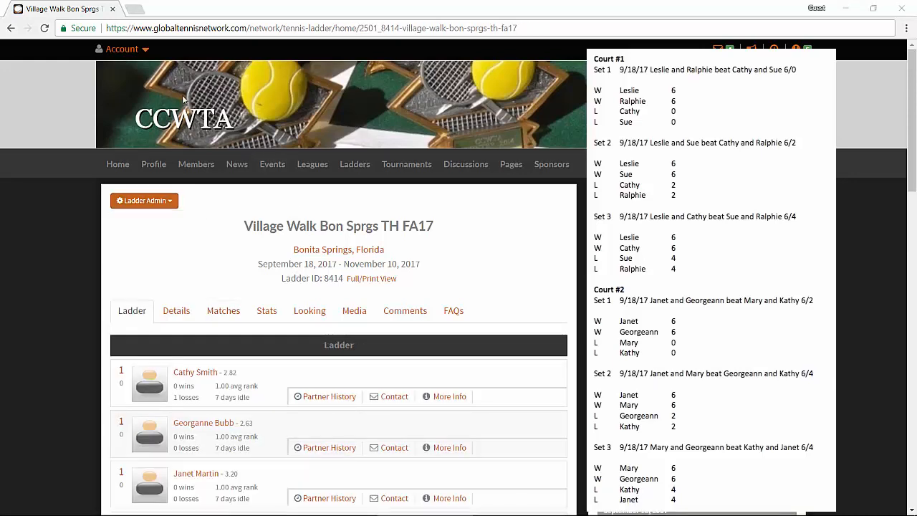
left_click(144, 51)
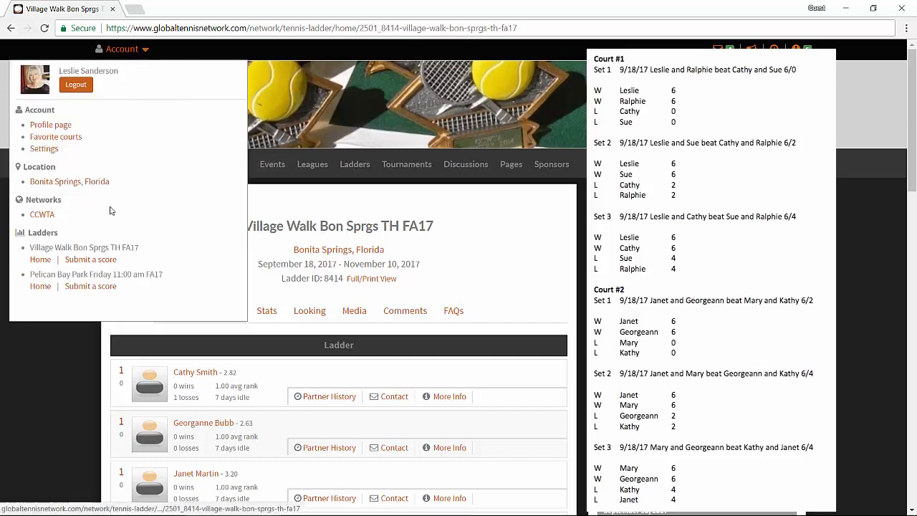
left_click(99, 262)
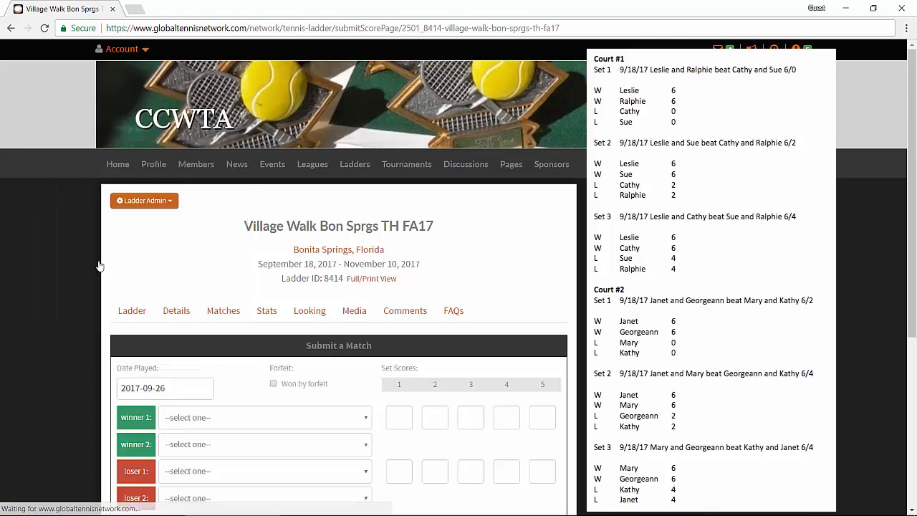
left_click(185, 390)
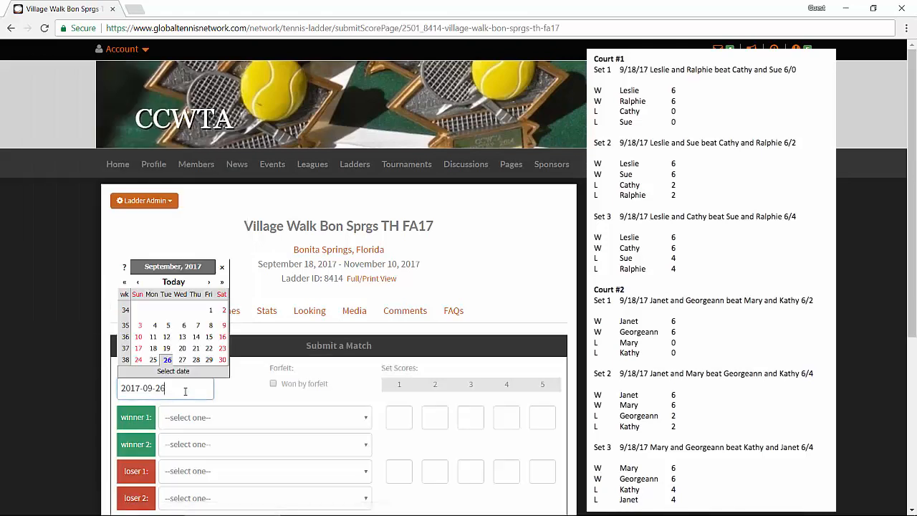
left_click(153, 348)
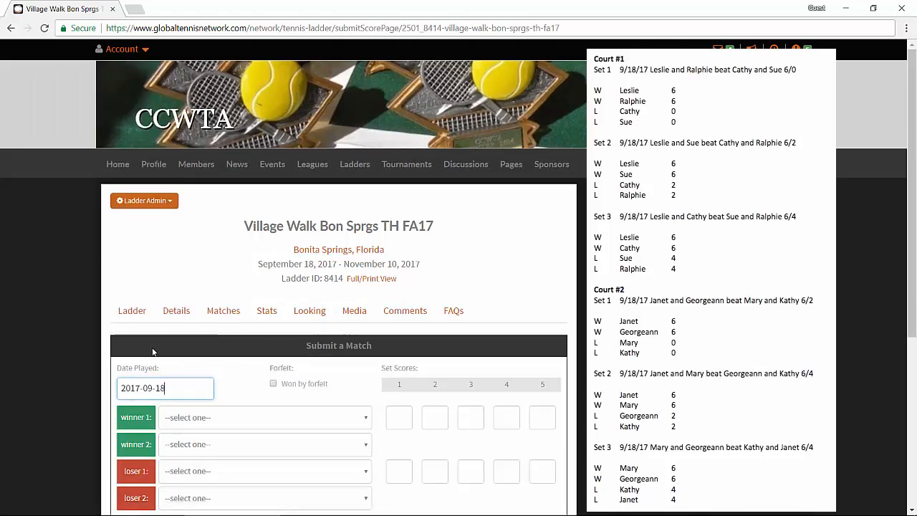
Step: Select the two winners and two losers of Court #1's second set from the player lists
left_click(220, 425)
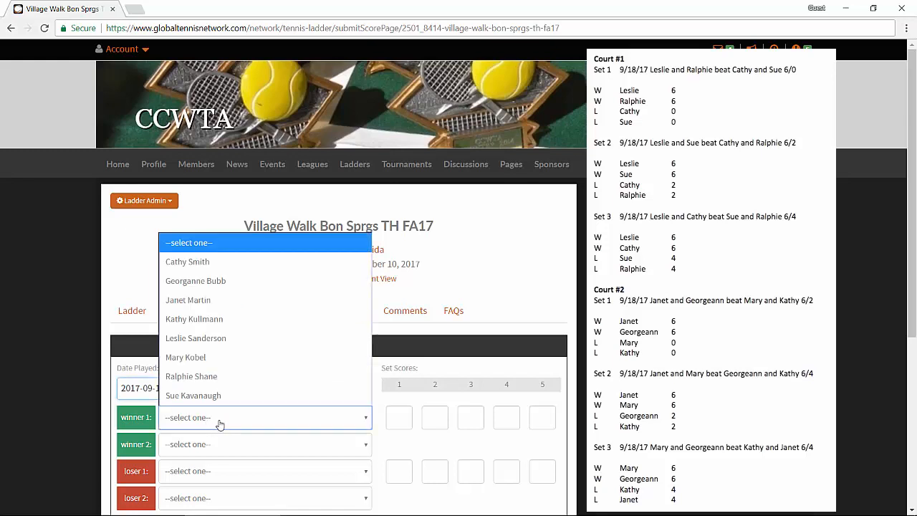
left_click(215, 338)
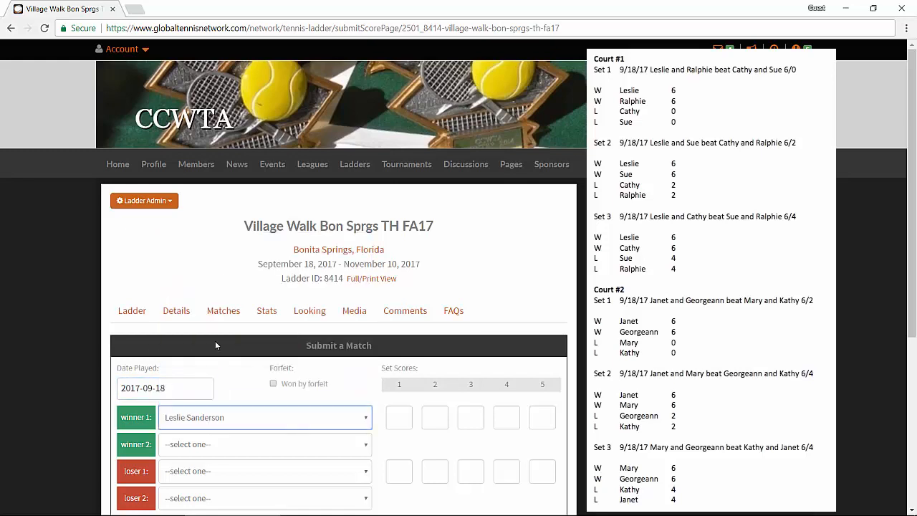
left_click(200, 451)
left_click(204, 424)
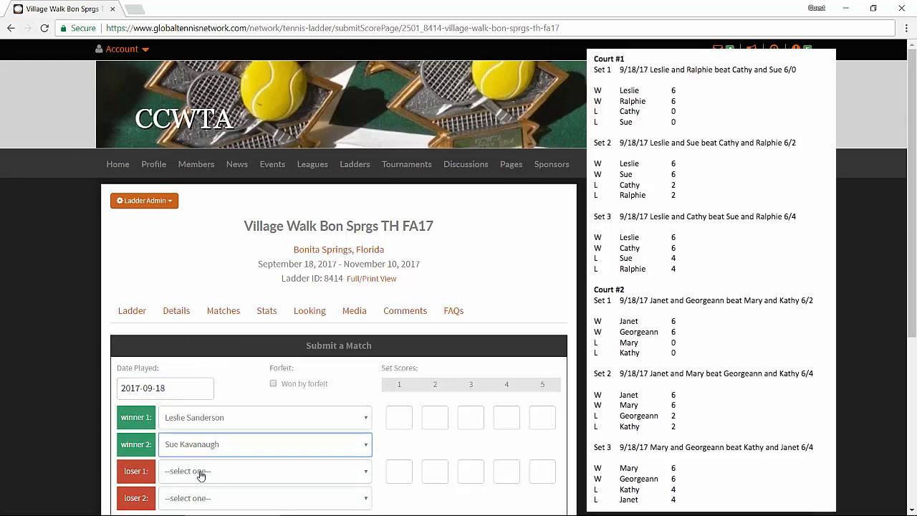
left_click(201, 475)
left_click(219, 324)
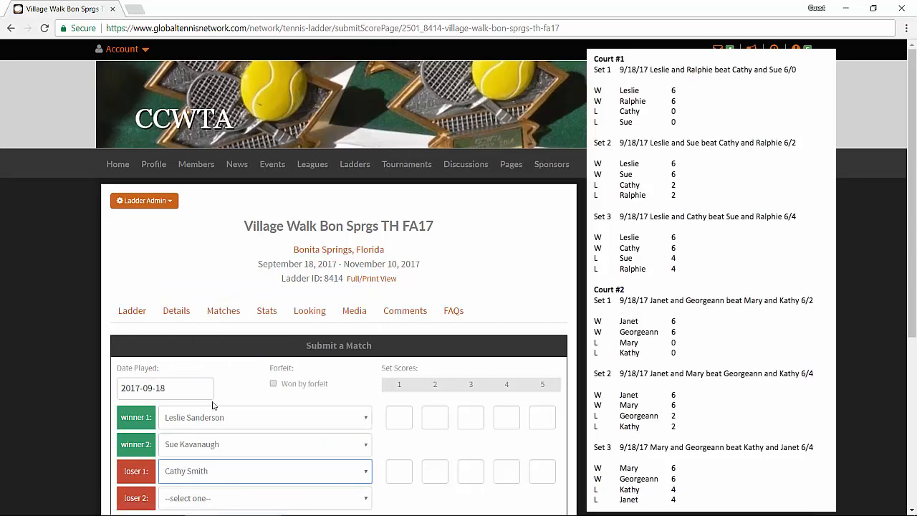
left_click(193, 499)
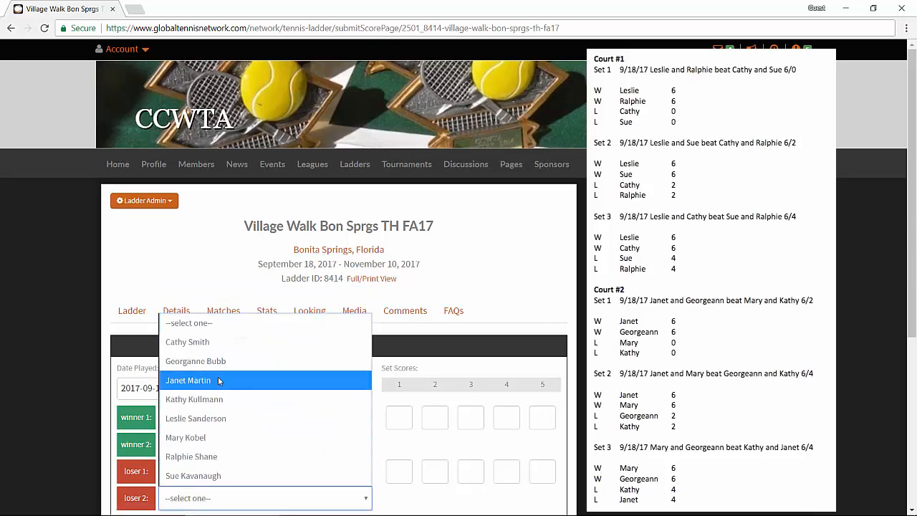
left_click(200, 456)
scroll(370, 380, "down", 1)
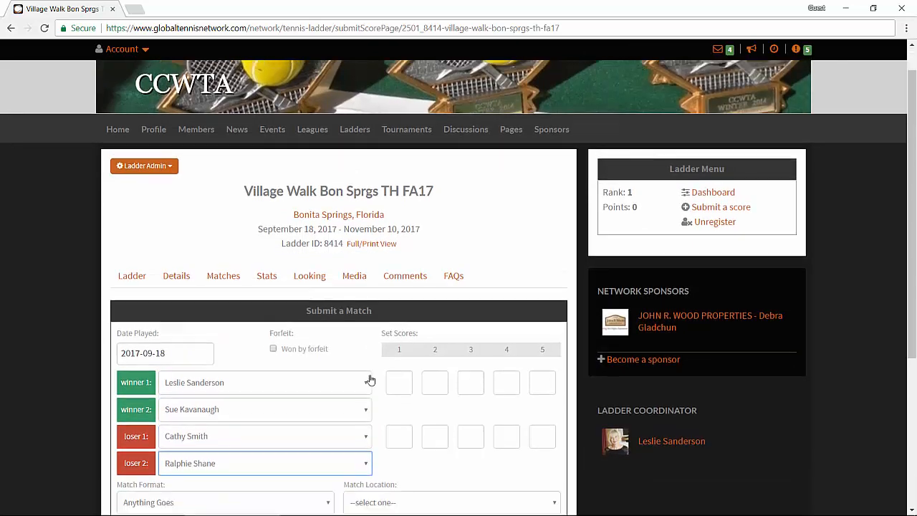
scroll(370, 380, "down", 1)
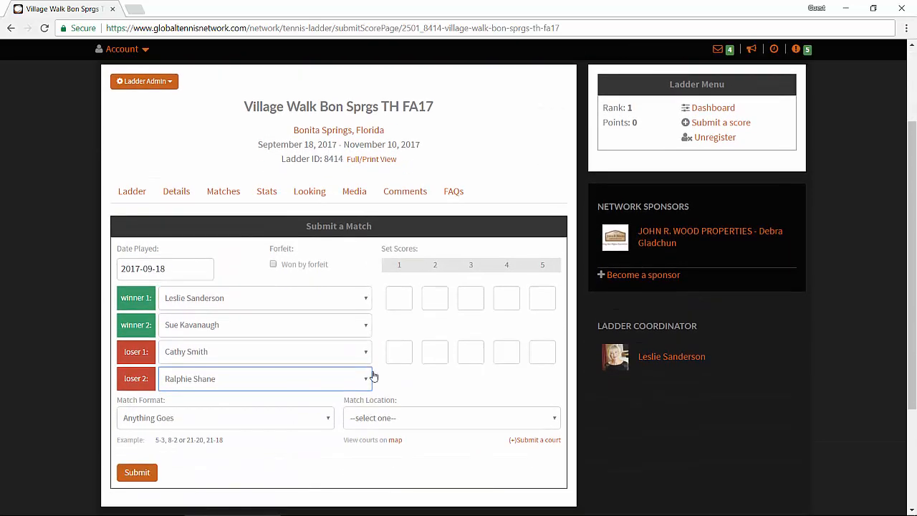
Step: Enter the set score as 6 for the winners and 2 for the losers
left_click(402, 299)
type("6")
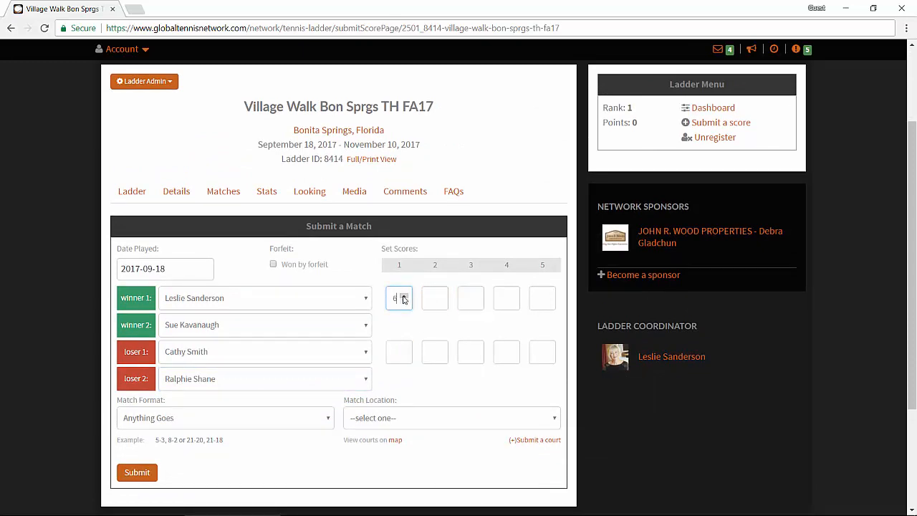
left_click(403, 352)
type("3")
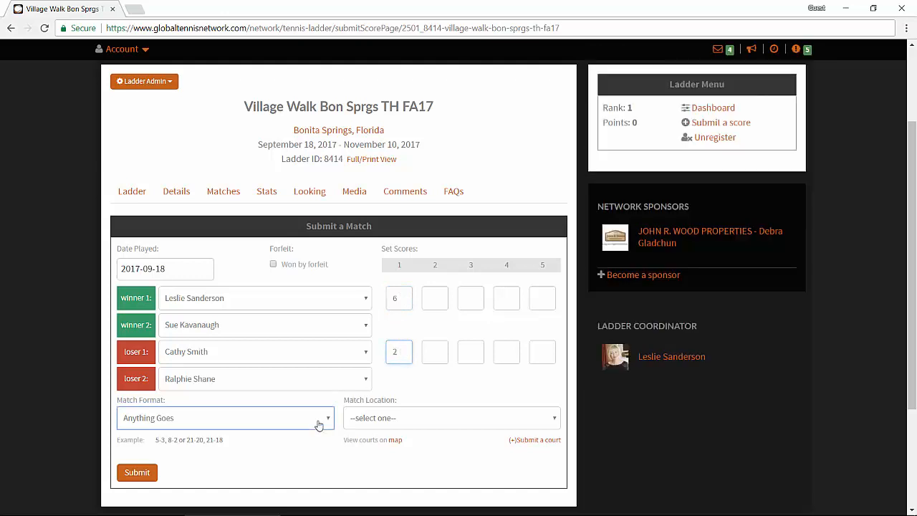
Step: Set the match format to Single Set, then submit the match and confirm the score
left_click(319, 423)
left_click(175, 459)
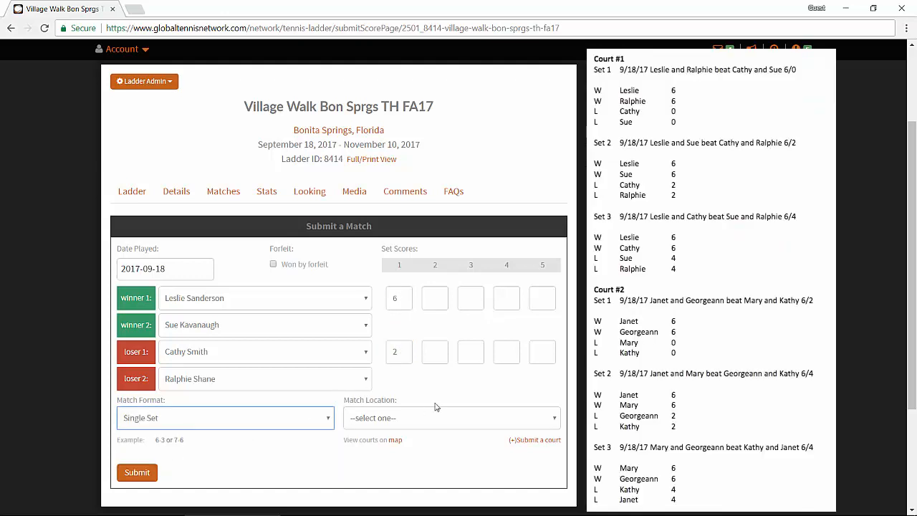
left_click(136, 472)
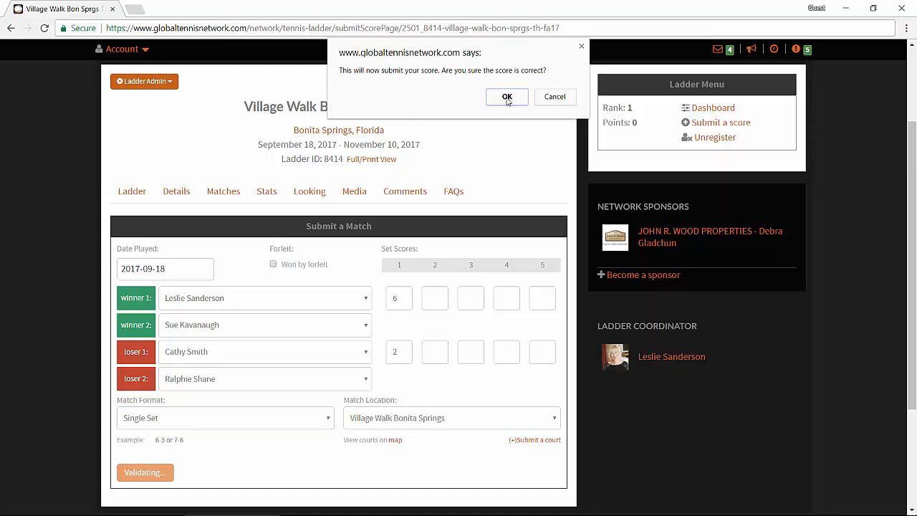
left_click(506, 98)
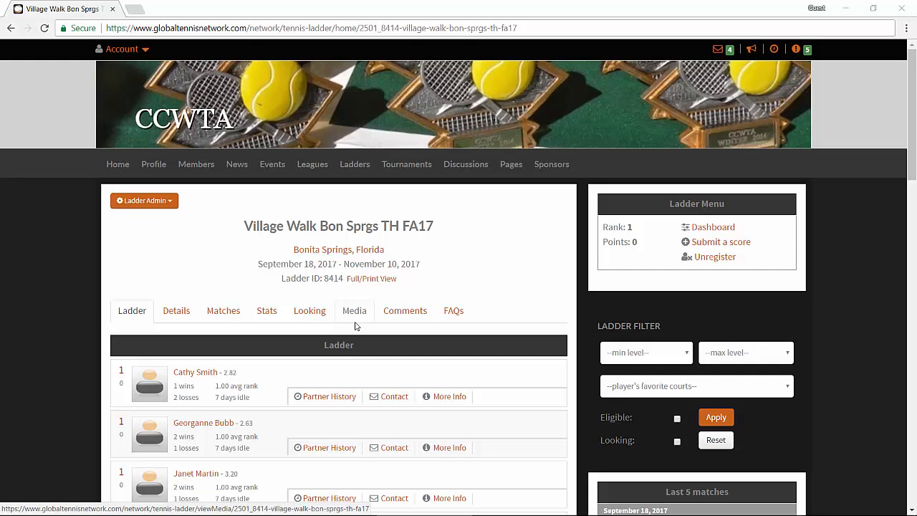
Step: Open the ladder's matches list and award the first match's winners 6/6 points and its losers 4/4
left_click(224, 313)
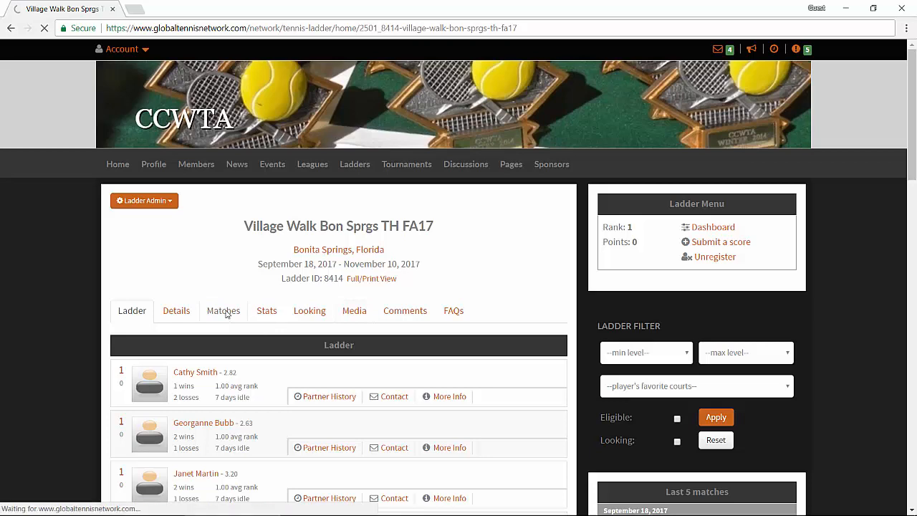
scroll(362, 358, "down", 3)
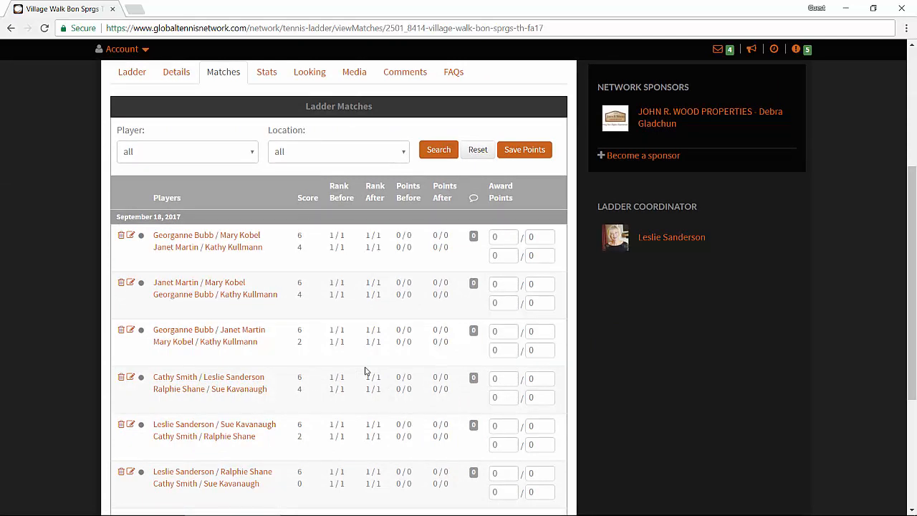
left_click(514, 240)
left_click(505, 236)
type("6")
key("BackSpace")
key("BackSpace")
type("6")
key("Tab")
type("6")
key("Tab")
type("4")
key("Tab")
type("4")
Step: Award the second match's winners 6/6 points and its losers 4/4
left_click(495, 284)
key("BackSpace")
type("6")
key("Tab")
type("6")
key("Tab")
type("4")
key("Tab")
type("4")
Step: Award the third match's winners 6/6 points and its losers 2/2
left_click(506, 332)
key("BackSpace")
type("6")
key("Tab")
type("6")
key("Tab")
type("2")
key("Tab")
type("2")
Step: Award the fourth match's winners 6/6 points and its losers 4/4
double_click(494, 379)
type("6")
key("Tab")
type("6")
key("Tab")
type("4")
key("Tab")
type("4")
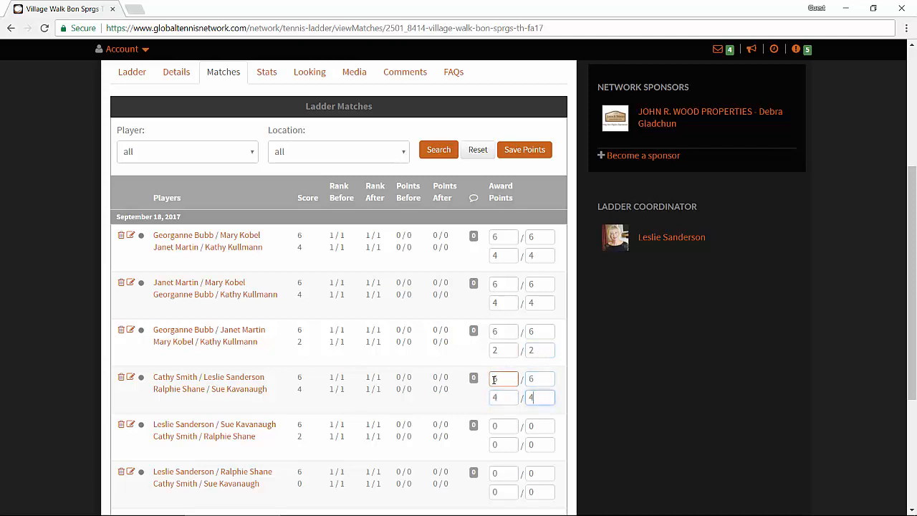
Step: Award the fifth match's winners 6/6 points and its losers 2/2
double_click(493, 426)
type("6")
key("Tab")
type("6")
key("Tab")
type("2")
key("Tab")
type("2")
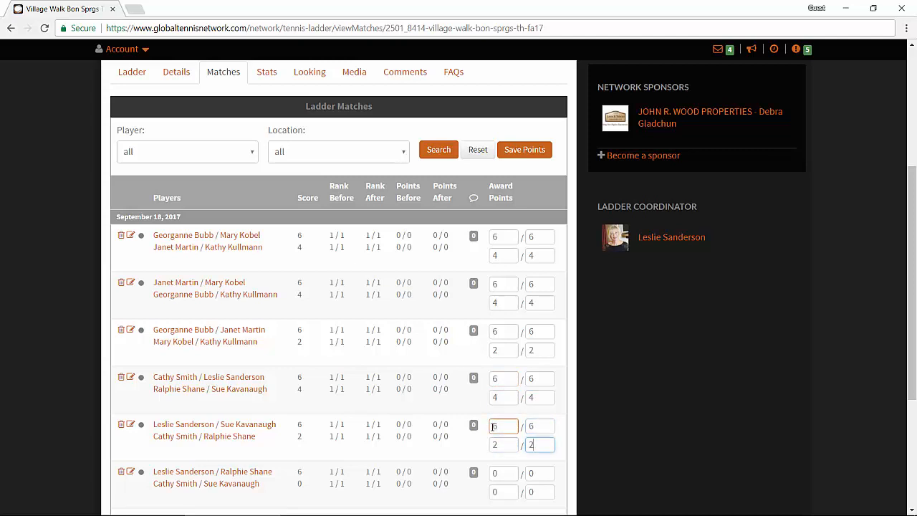
Step: Award the sixth match's winners 6/6 points and save the award points for all matches
double_click(494, 473)
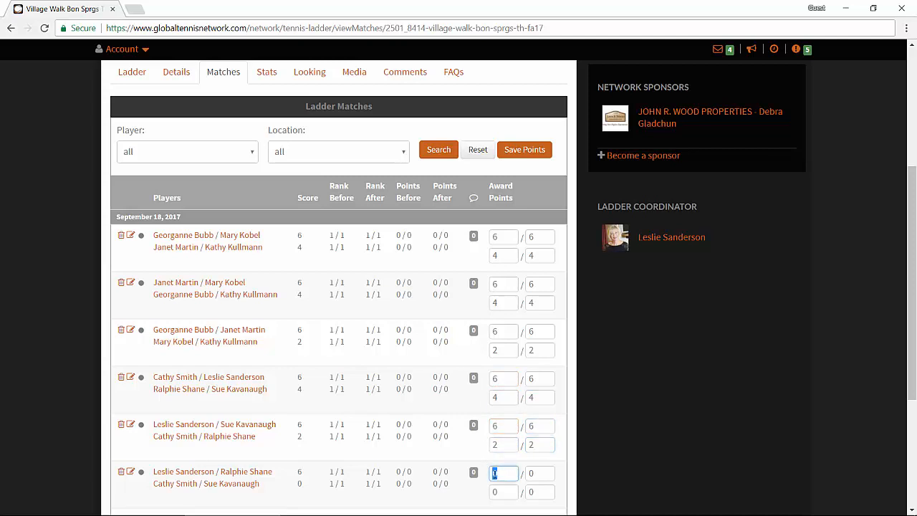
type("6")
key("Tab")
type("6")
scroll(494, 474, "down", 1)
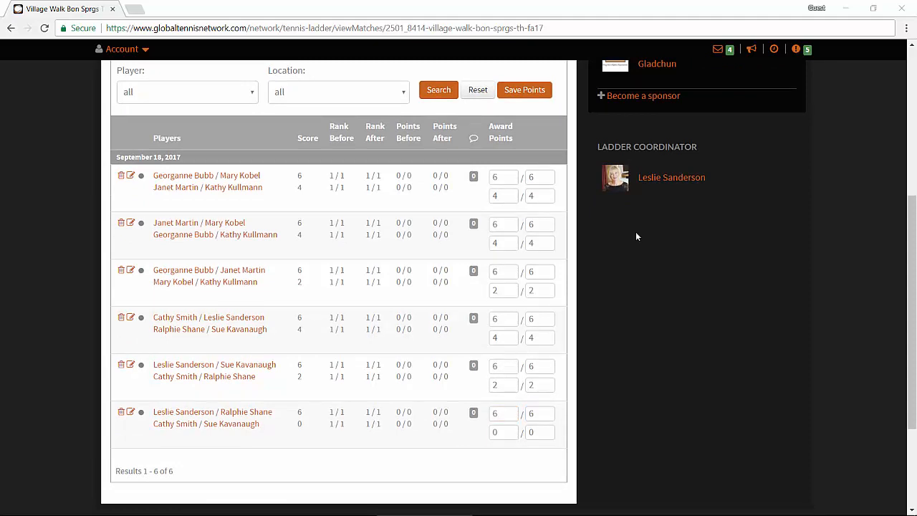
left_click(526, 91)
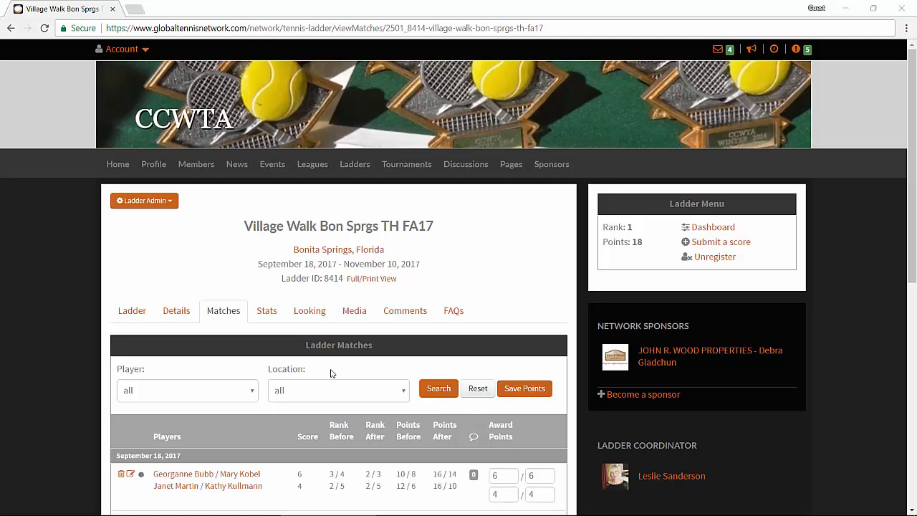
Step: Check the ladder's player standings in Stats, then return to the matches list
left_click(272, 312)
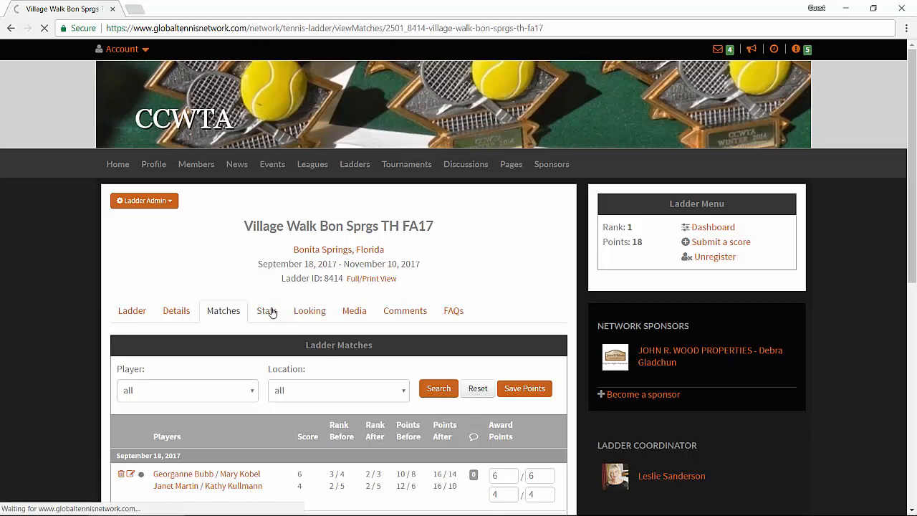
scroll(511, 344, "down", 3)
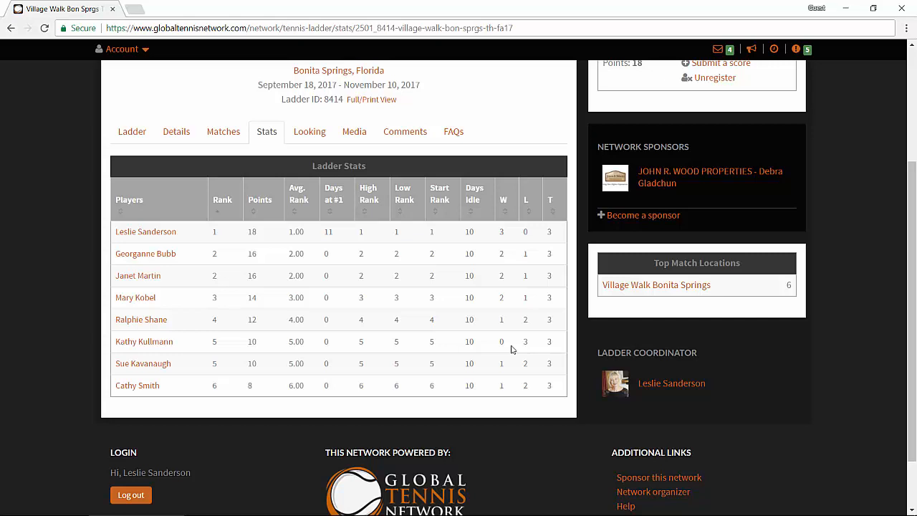
key("alt+Left")
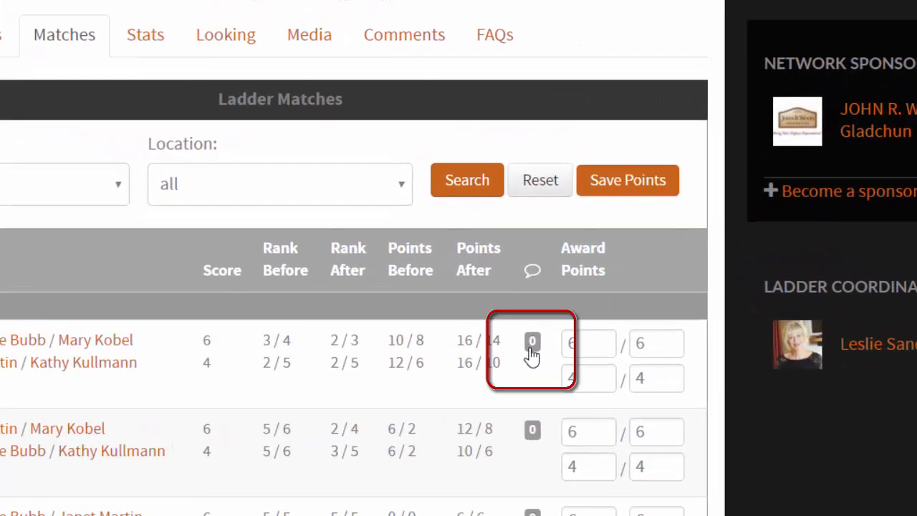
Step: Open the first match's comment page, then the ladder's Comments section
left_click(532, 347)
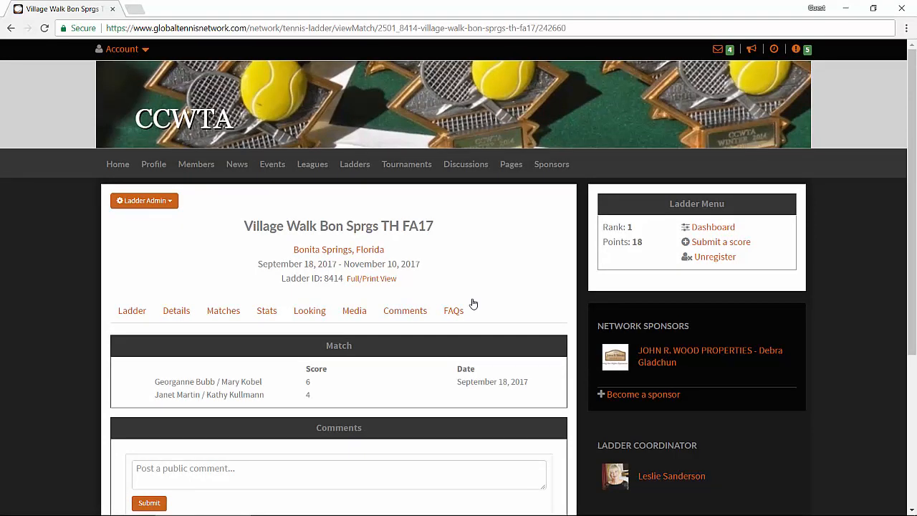
left_click(405, 310)
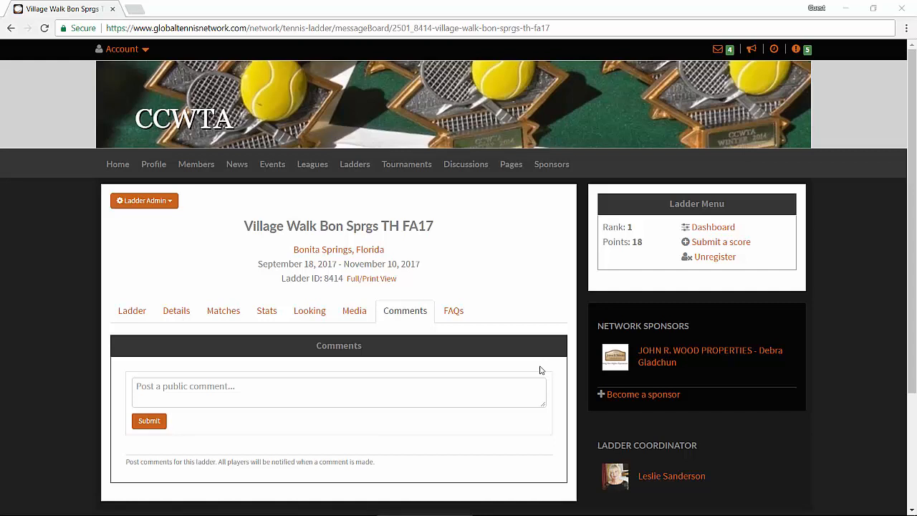
Step: Open the ladder administration's Edit Scores page
left_click(168, 203)
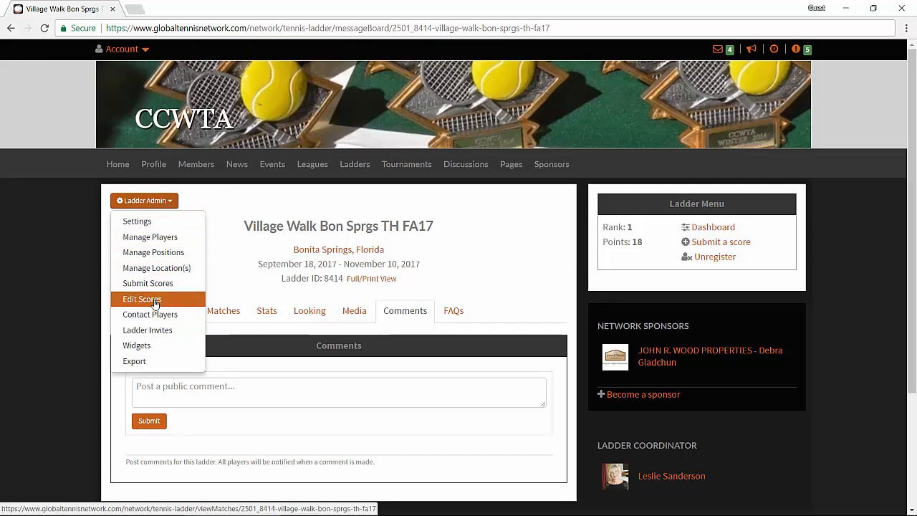
left_click(155, 303)
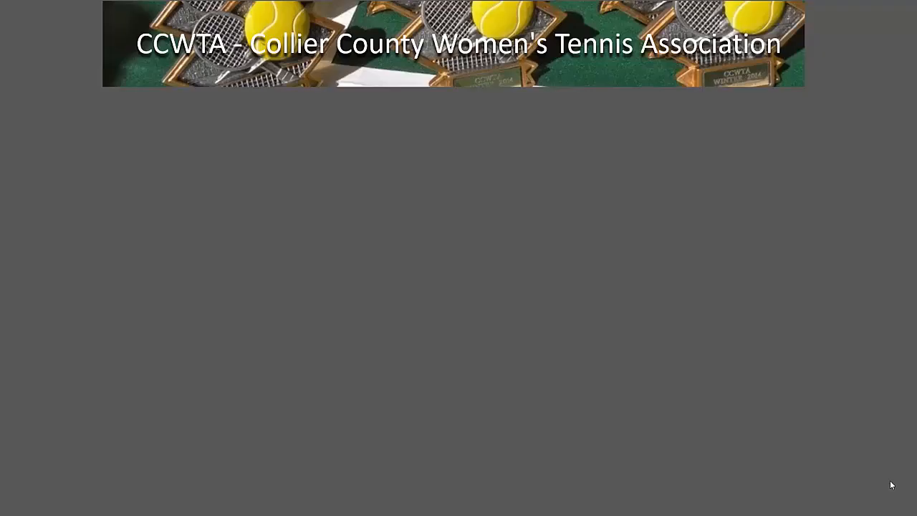